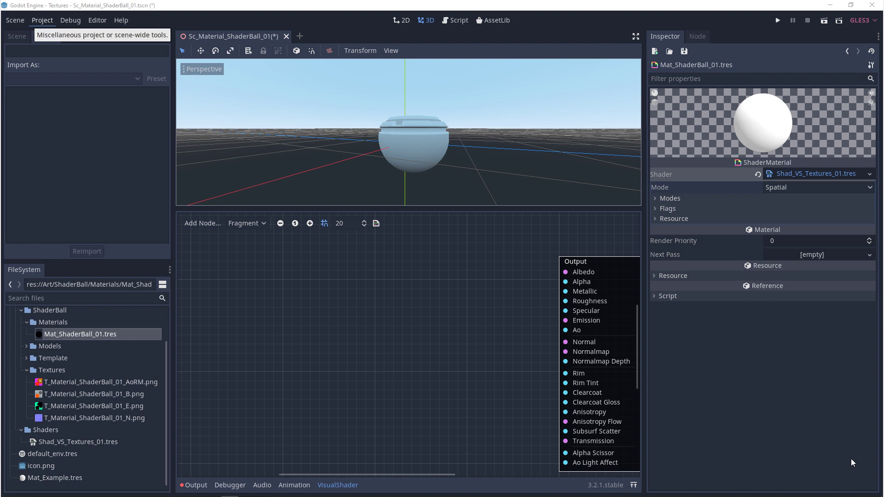
Step: Show the scene tree and go through the ShaderBall texture files, ending on T_Material_ShaderBall_01_AoRM.png
{"action": "left_click", "coordinate": [13, 37]}
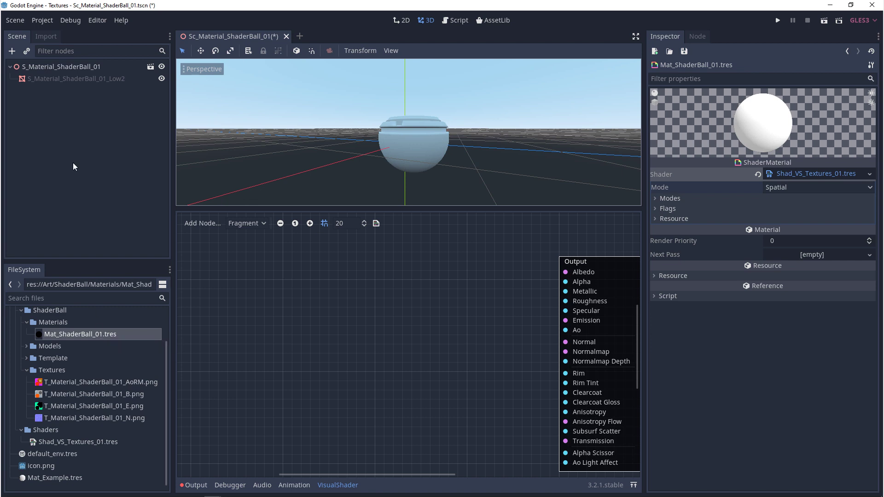
{"action": "left_click", "coordinate": [108, 418]}
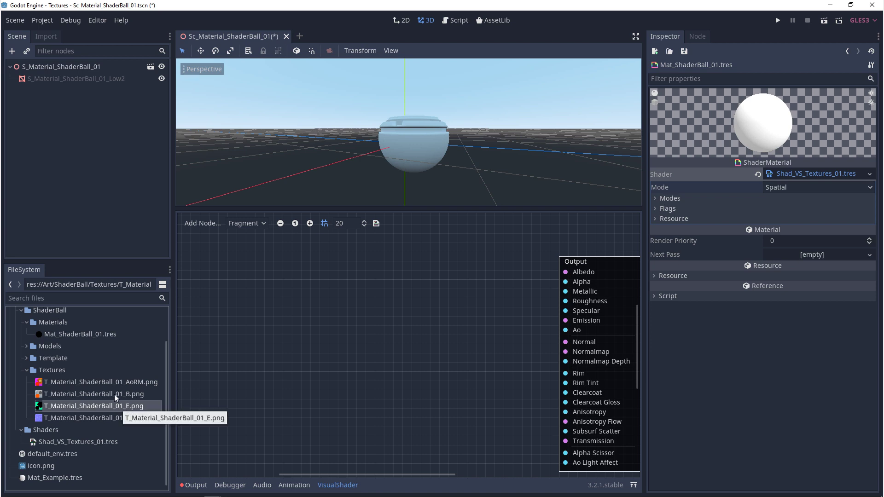
{"action": "left_click", "coordinate": [114, 394]}
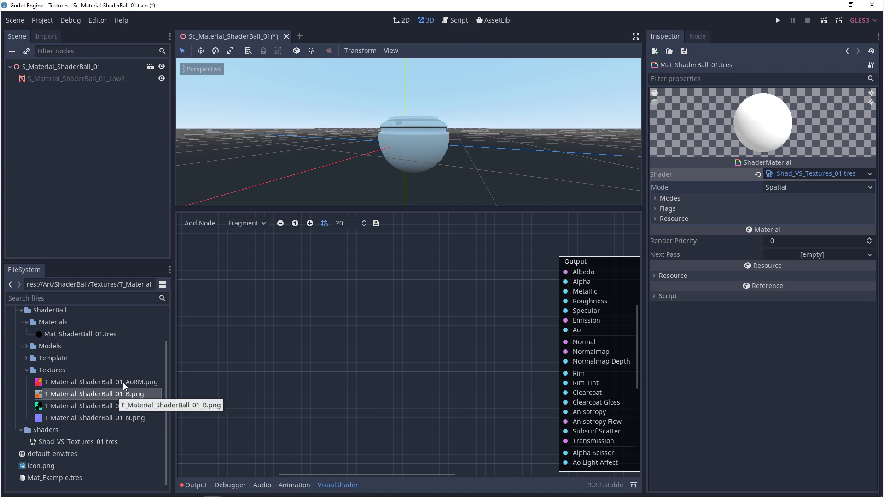
{"action": "left_click", "coordinate": [124, 382]}
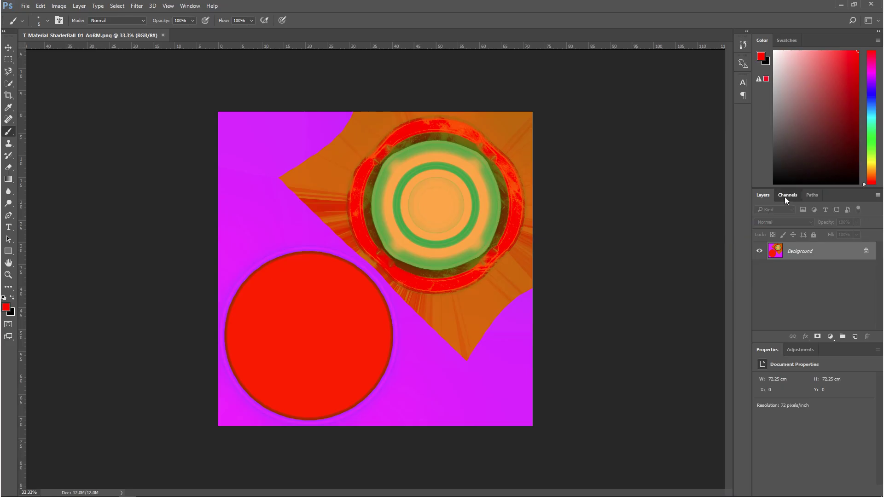
Step: View the channels of T_Material_ShaderBall_01_AoRM.png in Photoshop, and in GIMP toggle its red, green and blue channels to examine each one
{"action": "left_click", "coordinate": [786, 196]}
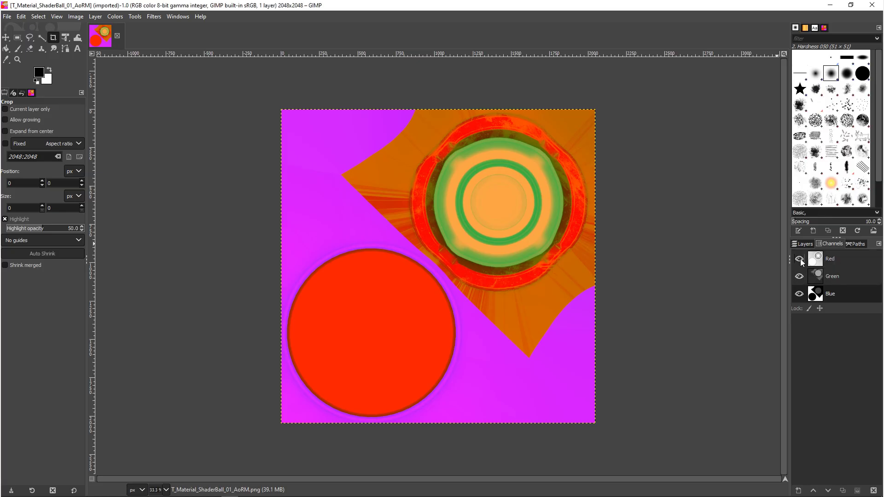
{"action": "left_click", "coordinate": [800, 259]}
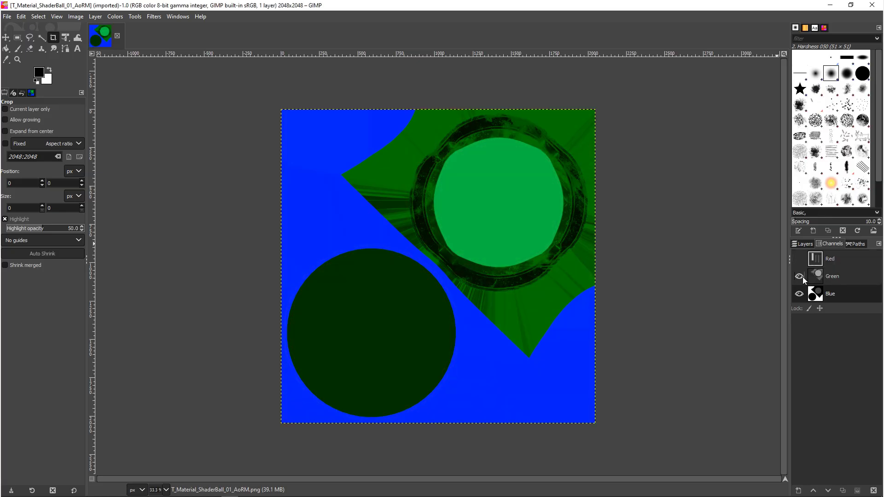
{"action": "left_click", "coordinate": [800, 277]}
{"action": "left_click", "coordinate": [798, 294]}
{"action": "left_click", "coordinate": [800, 276]}
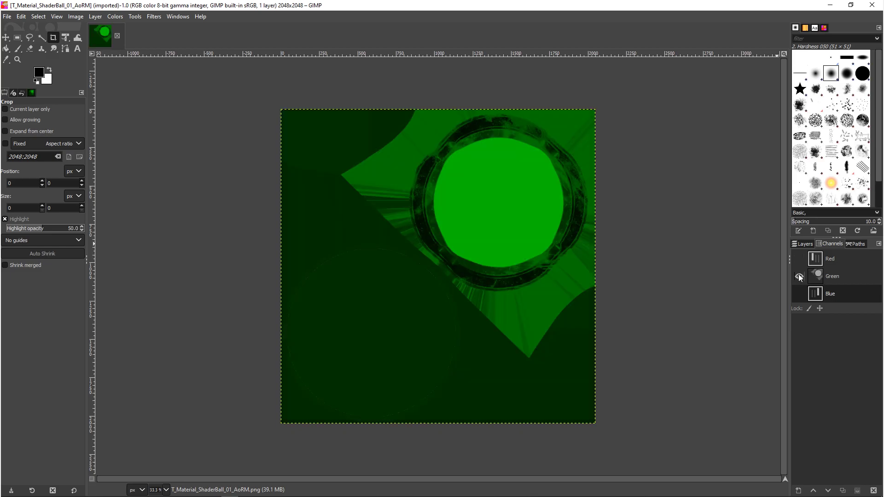
{"action": "left_click", "coordinate": [801, 276]}
{"action": "left_click", "coordinate": [800, 260]}
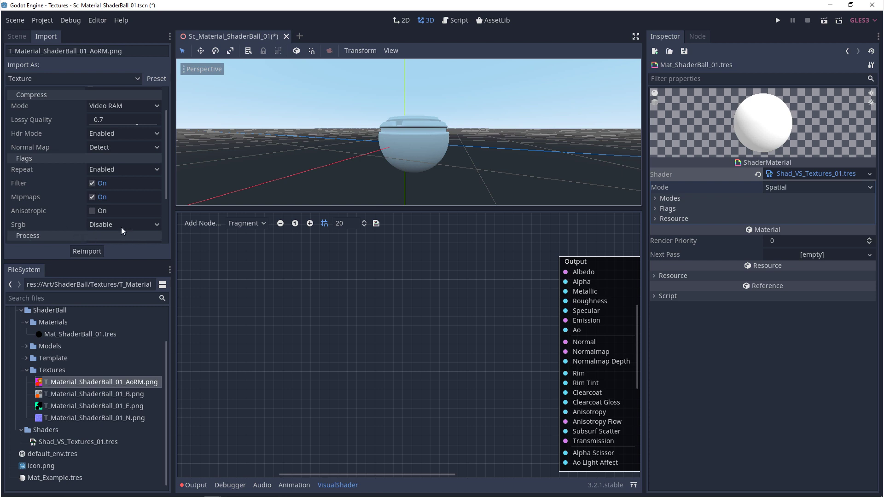
Step: Back in Godot, examine the import settings of T_Material_ShaderBall_01_B.png, T_Material_ShaderBall_01_E.png and T_Material_ShaderBall_01_N.png
{"action": "left_click", "coordinate": [125, 395]}
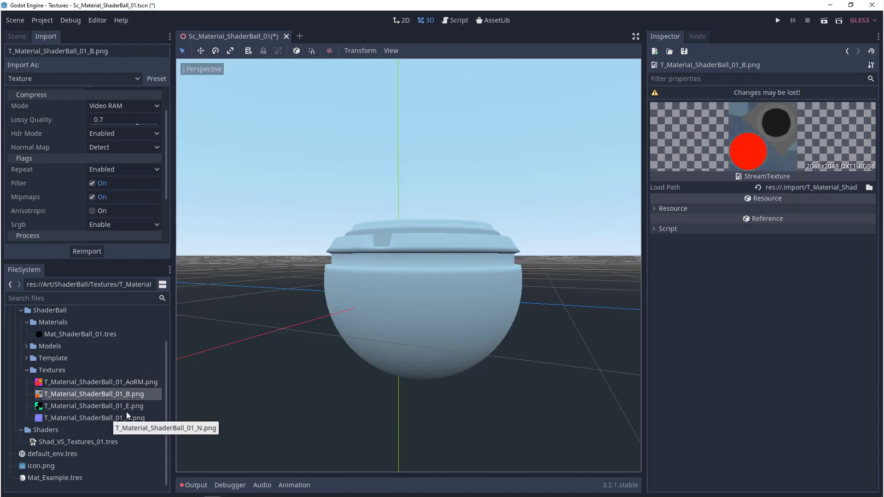
{"action": "left_click", "coordinate": [122, 410]}
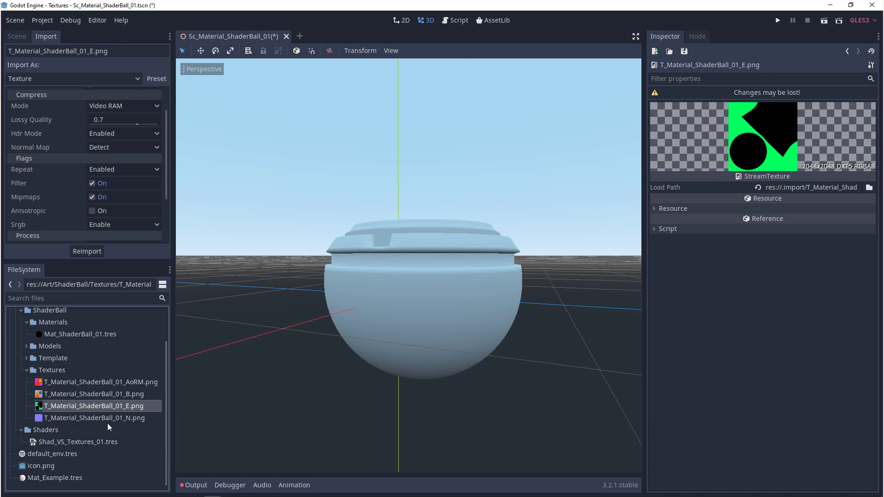
{"action": "left_click", "coordinate": [111, 418]}
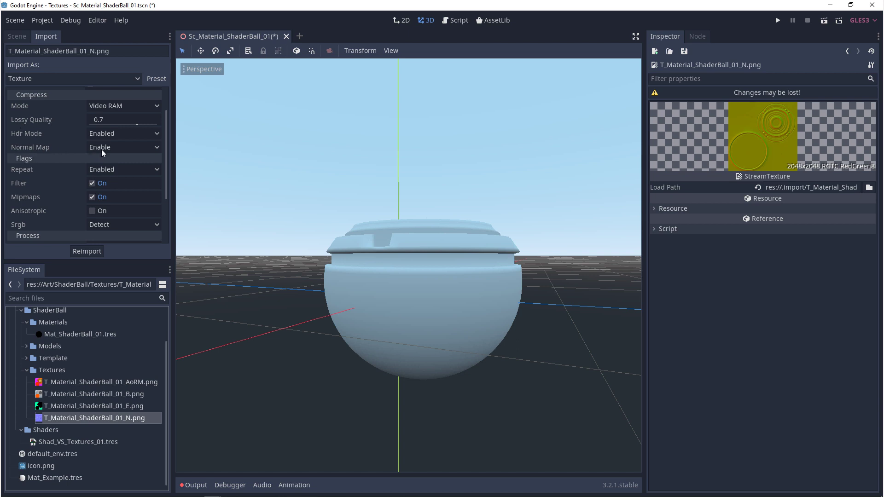
Step: Open the Shad_VS_Textures_01.tres visual shader and add a TextureUniform node to its fragment graph
{"action": "double_click", "coordinate": [83, 441]}
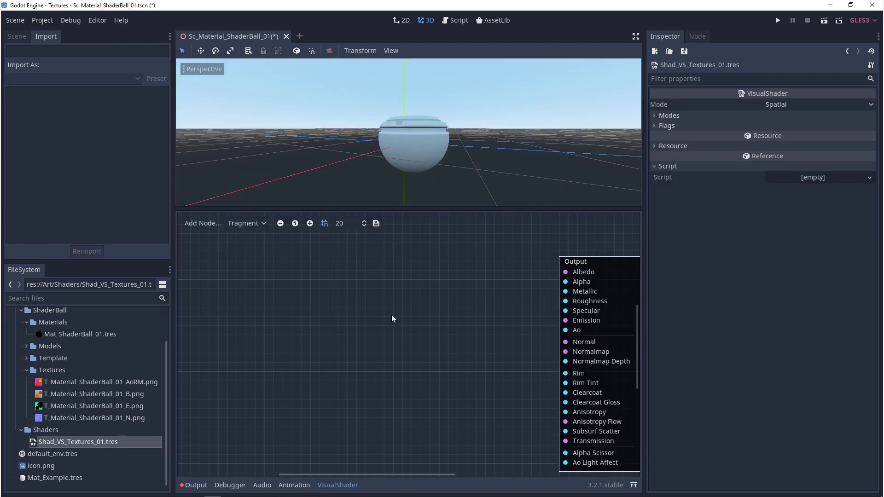
{"action": "right_click", "coordinate": [392, 315]}
{"action": "type", "text": "texture"}
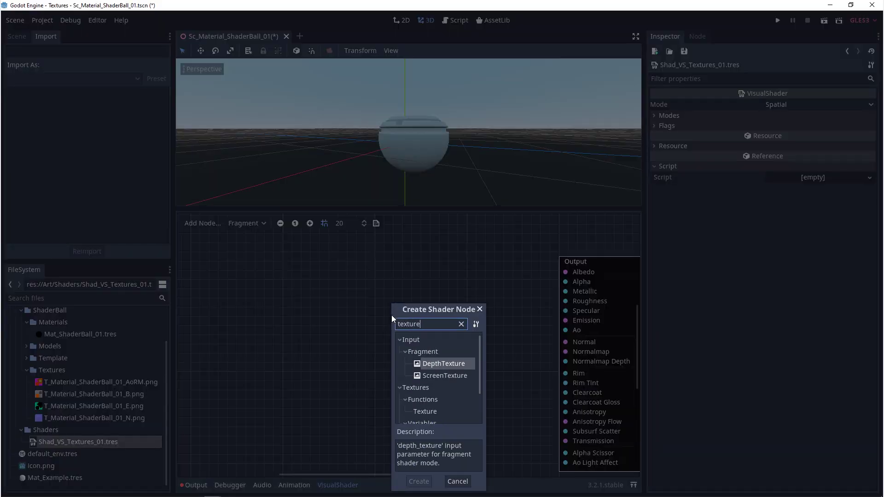
{"action": "scroll", "coordinate": [432, 397], "scroll_direction": "down", "scroll_amount": 2}
{"action": "double_click", "coordinate": [432, 403]}
{"action": "right_click", "coordinate": [353, 353]}
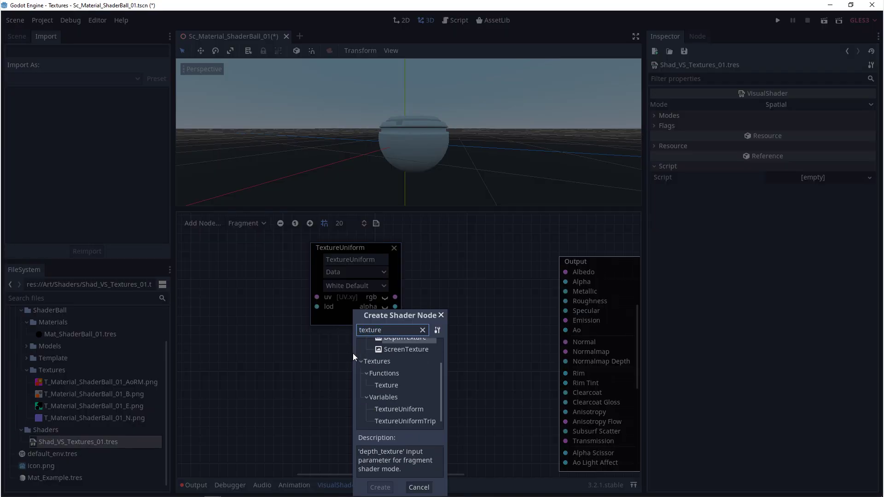
{"action": "double_click", "coordinate": [383, 385]}
{"action": "left_click_drag", "start_coordinate": [397, 357], "coordinate": [353, 347]}
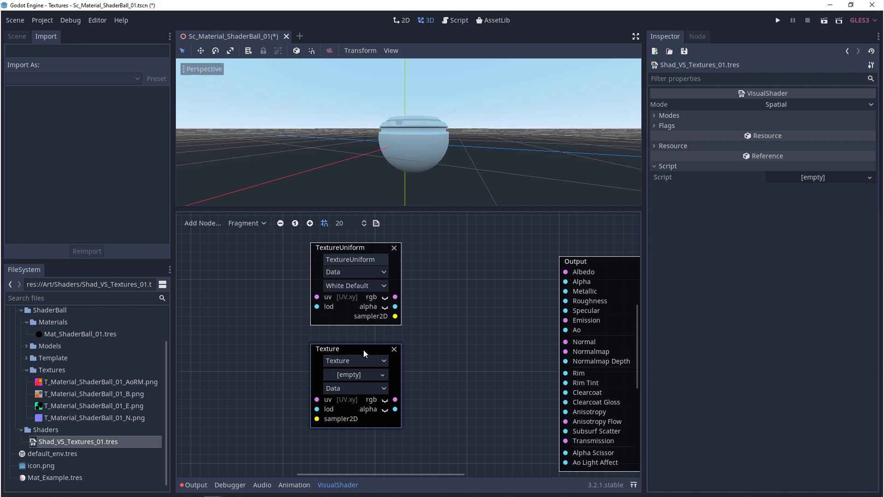
{"action": "key", "text": "Delete"}
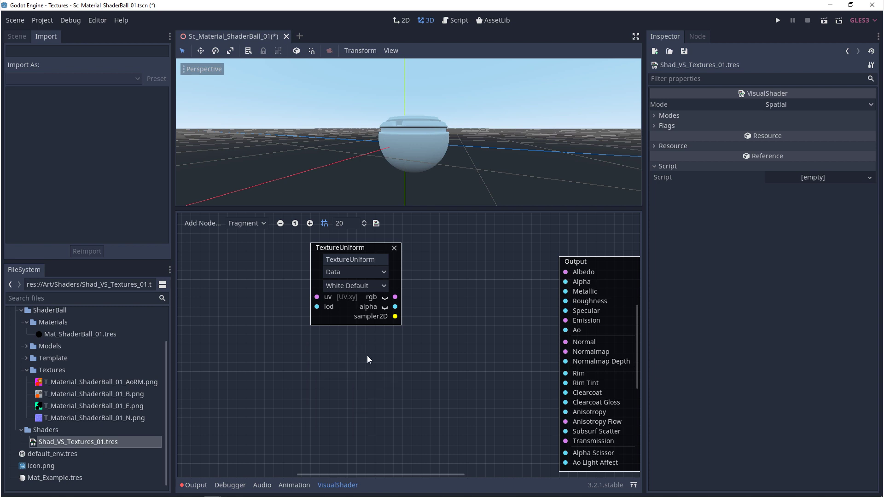
Step: Name the TextureUniform node Albedo and set its texture type to Color
{"action": "double_click", "coordinate": [382, 261]}
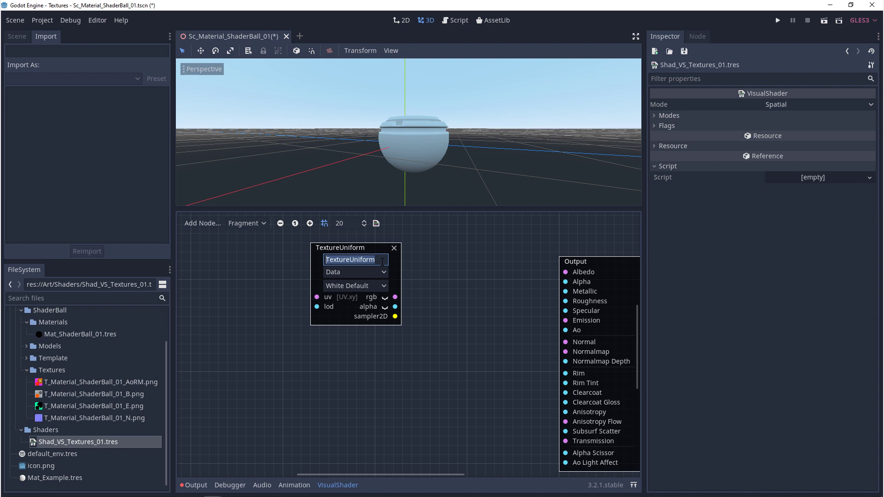
{"action": "type", "text": "Albedo"}
{"action": "left_click", "coordinate": [360, 273]}
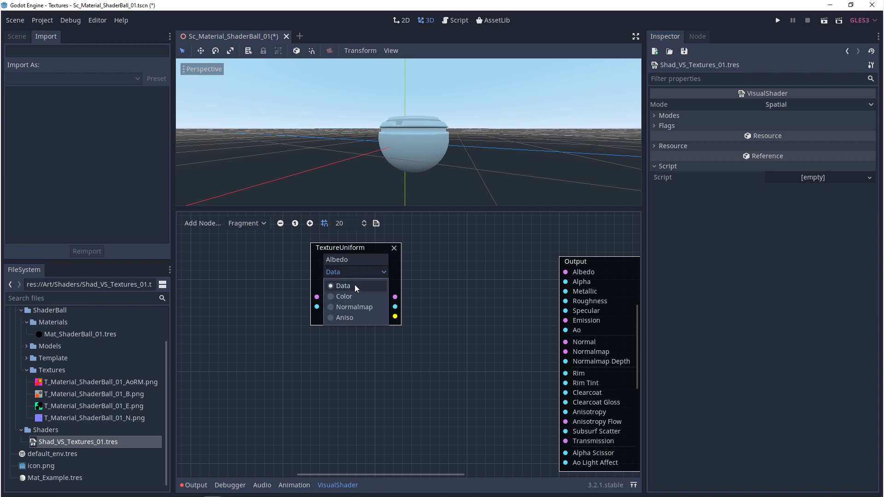
{"action": "left_click", "coordinate": [353, 296]}
Step: Make three duplicates of the Albedo TextureUniform node in the shader graph
{"action": "key", "text": "ctrl+v"}
{"action": "scroll", "coordinate": [428, 374], "scroll_direction": "down", "scroll_amount": 3}
{"action": "key", "text": "ctrl+v"}
{"action": "key", "text": "ctrl+v"}
{"action": "scroll", "coordinate": [476, 422], "scroll_direction": "up", "scroll_amount": 3}
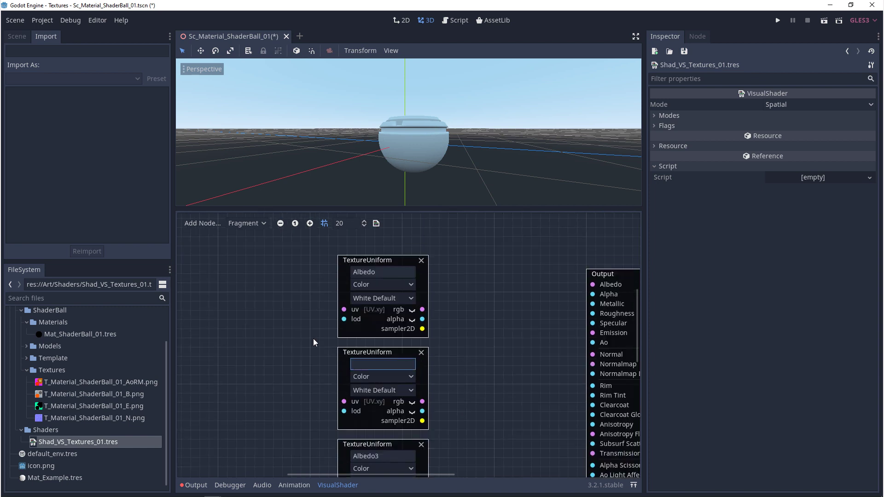
Step: Rename the second TextureUniform node AoRM and set its texture type to Data
{"action": "type", "text": "AoRM"}
{"action": "left_click", "coordinate": [380, 377]}
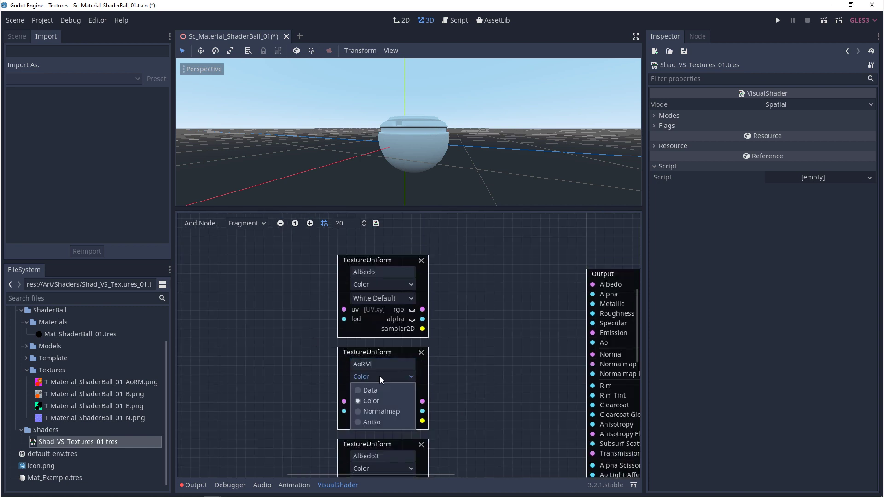
{"action": "left_click", "coordinate": [385, 389]}
Step: Rename the third TextureUniform node Emissive
{"action": "scroll", "coordinate": [387, 375], "scroll_direction": "down", "scroll_amount": 2}
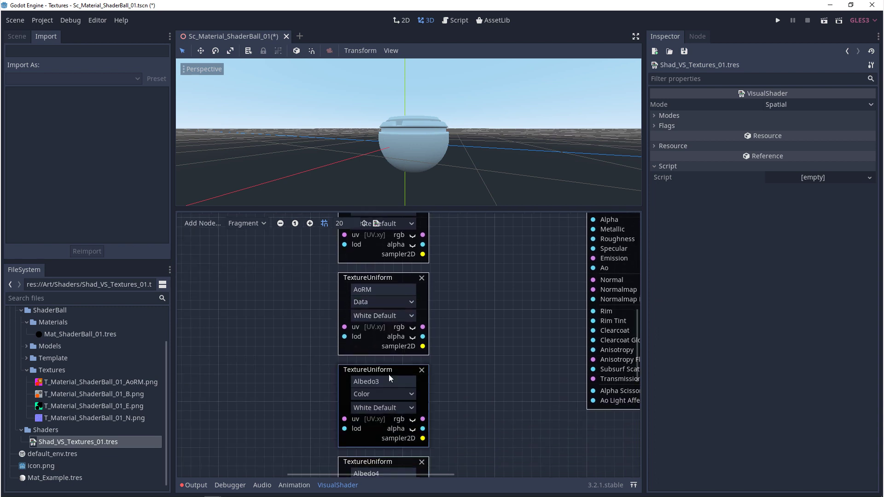
{"action": "double_click", "coordinate": [401, 382]}
{"action": "type", "text": "Emissive"}
{"action": "scroll", "coordinate": [479, 376], "scroll_direction": "down", "scroll_amount": 2}
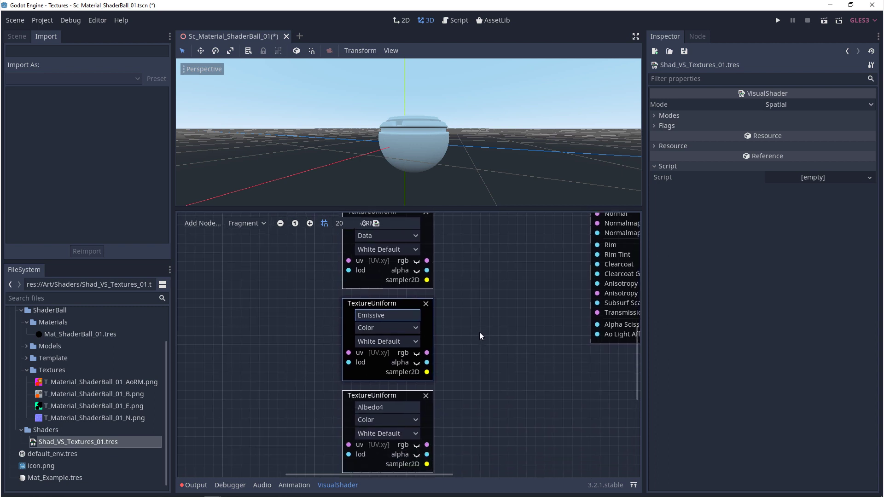
Step: Rename the fourth TextureUniform node Normal_Map and set its texture type to Normalmap
{"action": "left_click", "coordinate": [388, 397]}
{"action": "double_click", "coordinate": [388, 396]}
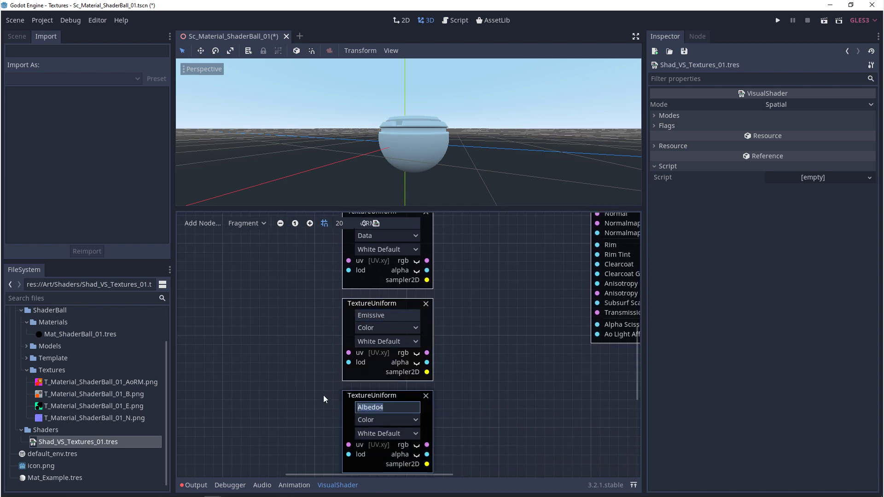
{"action": "type", "text": "Normal Map"}
{"action": "left_click", "coordinate": [371, 420]}
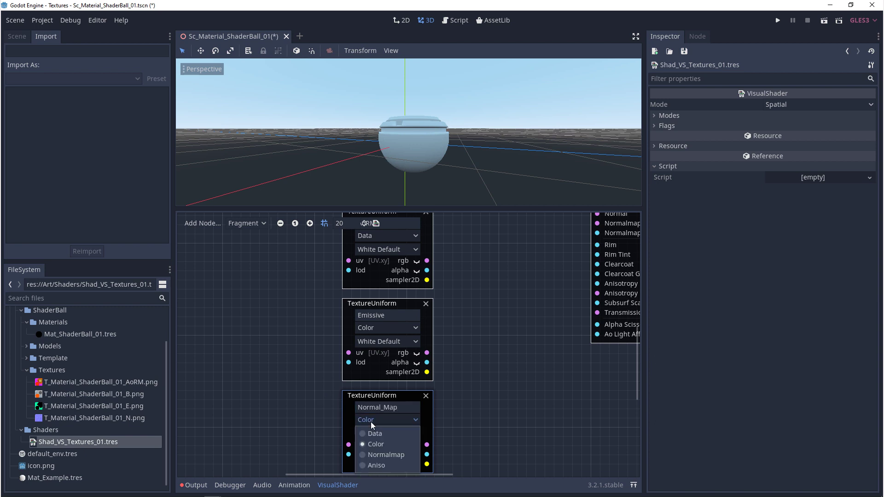
{"action": "left_click", "coordinate": [388, 454]}
Step: Connect the Albedo texture's rgb to the Output's Albedo and assign T_Material_ShaderBall_01_B.png to the Albedo parameter of Mat_ShaderBall_01.tres
{"action": "scroll", "coordinate": [468, 346], "scroll_direction": "down", "scroll_amount": 3}
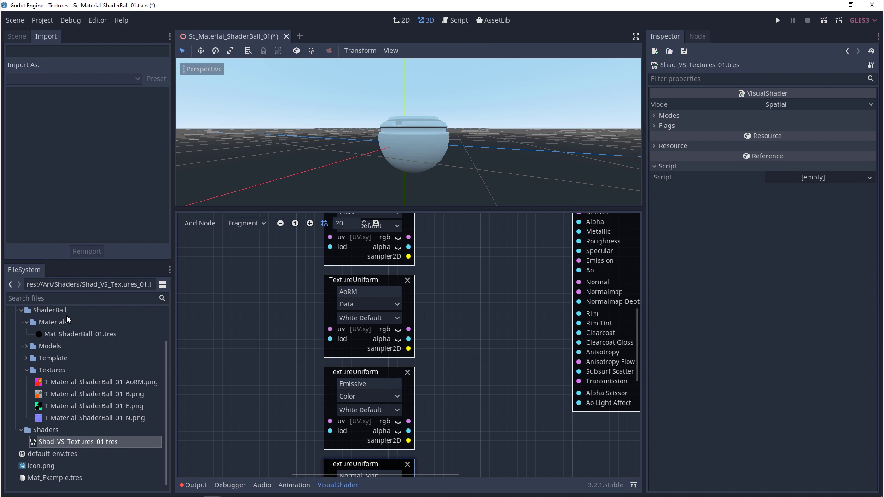
{"action": "left_click", "coordinate": [62, 335]}
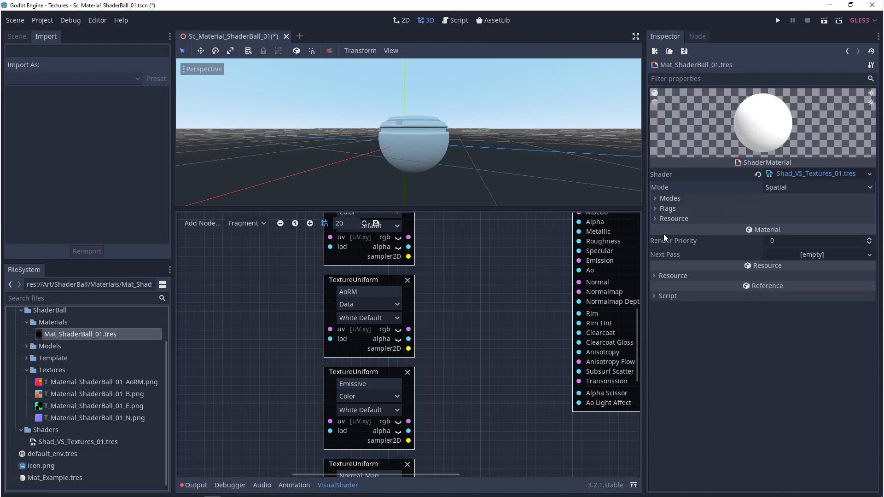
{"action": "left_click", "coordinate": [84, 442]}
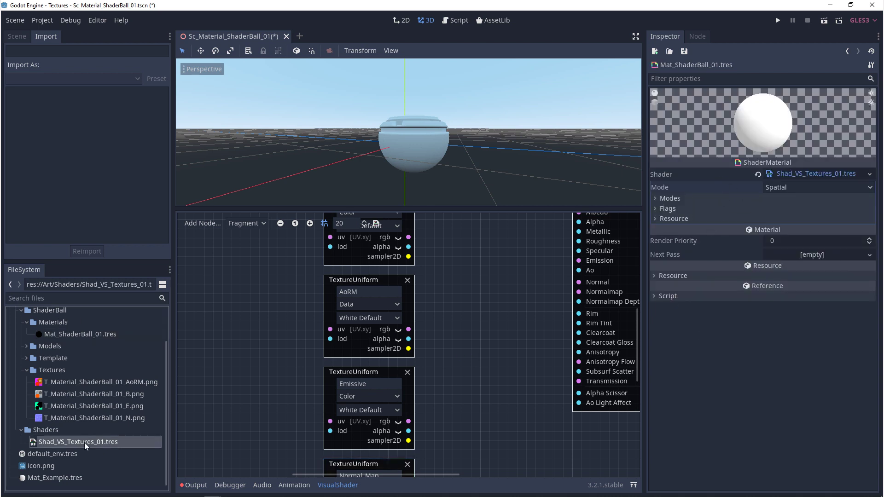
{"action": "middle_click_drag", "start_coordinate": [454, 279], "coordinate": [421, 349]}
{"action": "left_click_drag", "start_coordinate": [375, 307], "coordinate": [540, 284]}
{"action": "left_click", "coordinate": [81, 334]}
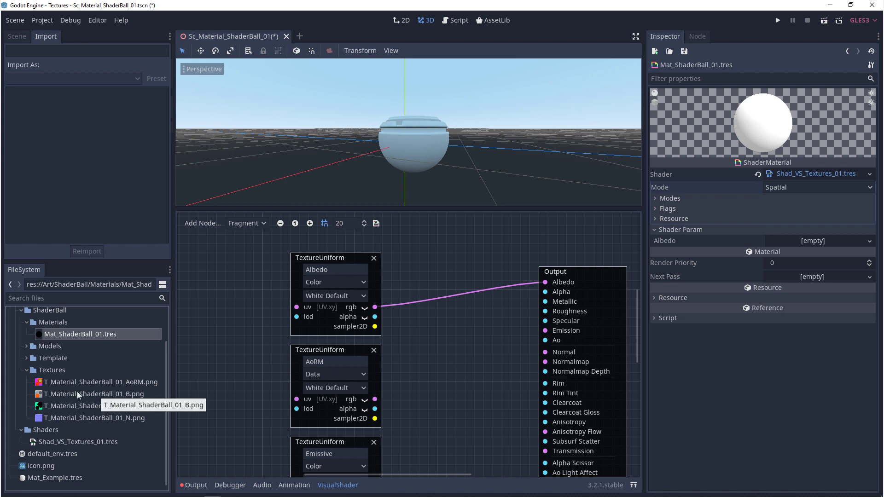
{"action": "left_click_drag", "start_coordinate": [78, 394], "coordinate": [800, 243]}
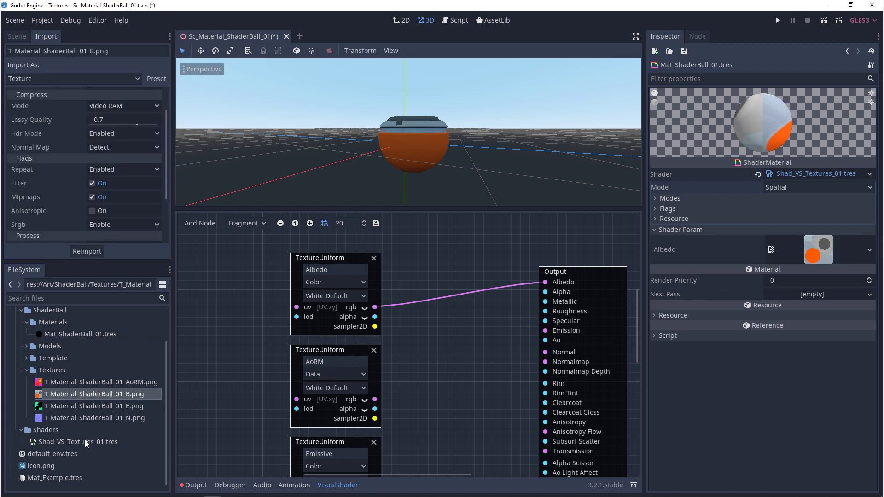
Step: Connect the Normal_Map texture's rgb to the Output's Normalmap and assign T_Material_ShaderBall_01_N.png to the Normal Map parameter of Mat_ShaderBall_01.tres
{"action": "scroll", "coordinate": [425, 396], "scroll_direction": "down", "scroll_amount": 6}
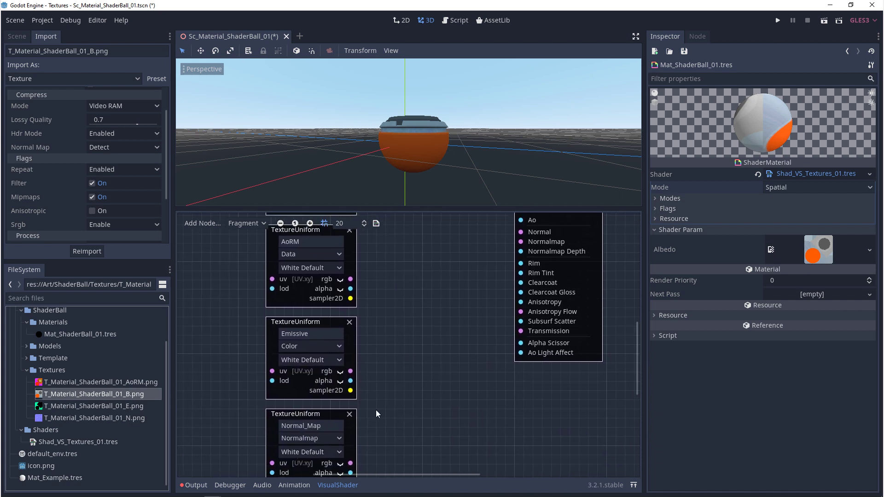
{"action": "middle_click_drag", "start_coordinate": [372, 410], "coordinate": [333, 424]}
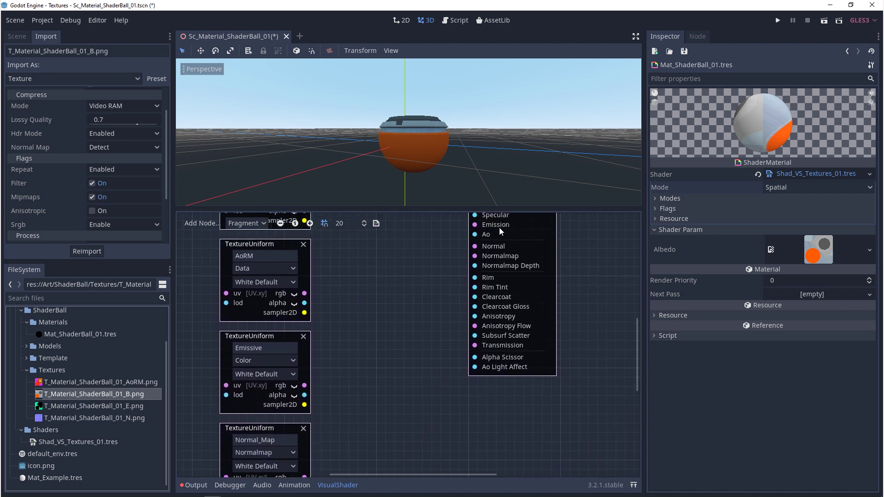
{"action": "left_click", "coordinate": [490, 245]}
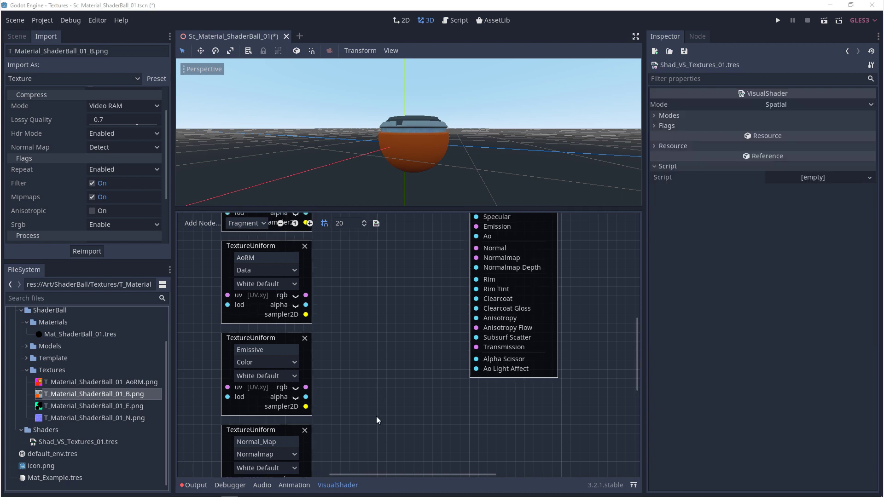
{"action": "scroll", "coordinate": [377, 406], "scroll_direction": "down", "scroll_amount": 1}
{"action": "left_click_drag", "start_coordinate": [304, 464], "coordinate": [474, 243]}
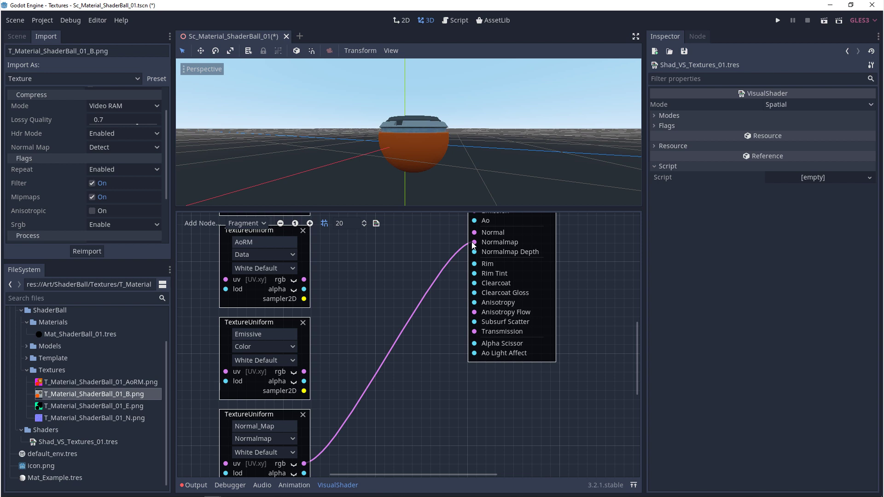
{"action": "key", "text": "ctrl+z"}
{"action": "left_click_drag", "start_coordinate": [304, 463], "coordinate": [475, 242]}
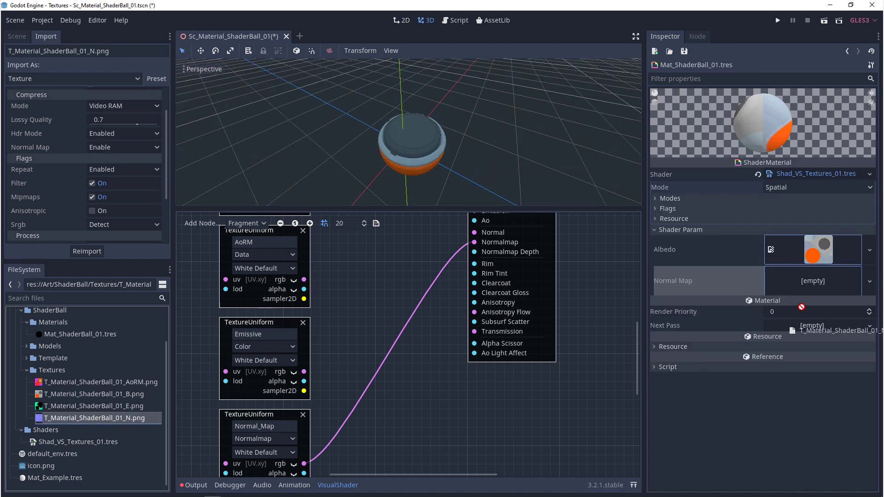
{"action": "scroll", "coordinate": [380, 331], "scroll_direction": "up", "scroll_amount": 3}
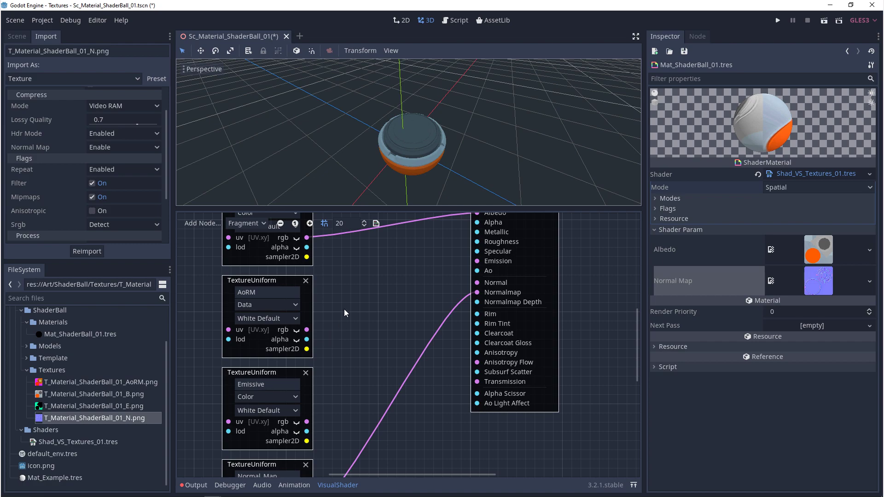
Step: Add a VectorDecompose node beside the AoRM texture and connect the texture's rgb output to its vec input
{"action": "right_click", "coordinate": [344, 311]}
{"action": "type", "text": "vectorde"}
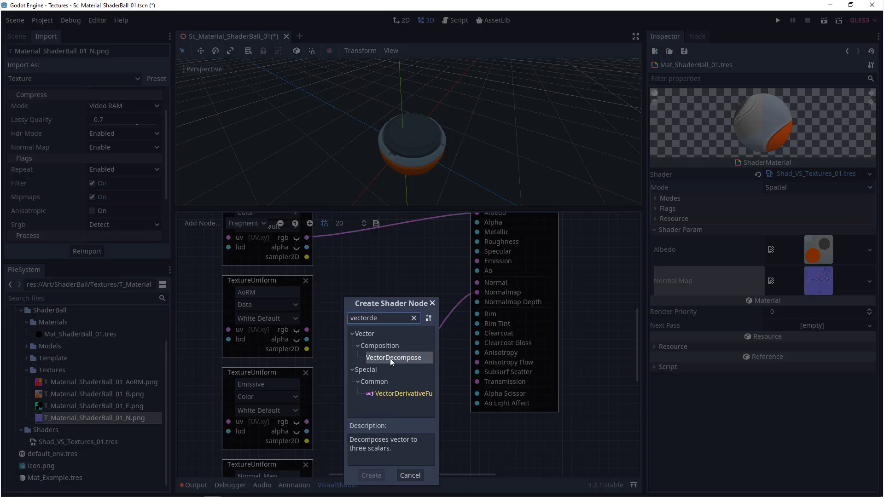
{"action": "double_click", "coordinate": [391, 358]}
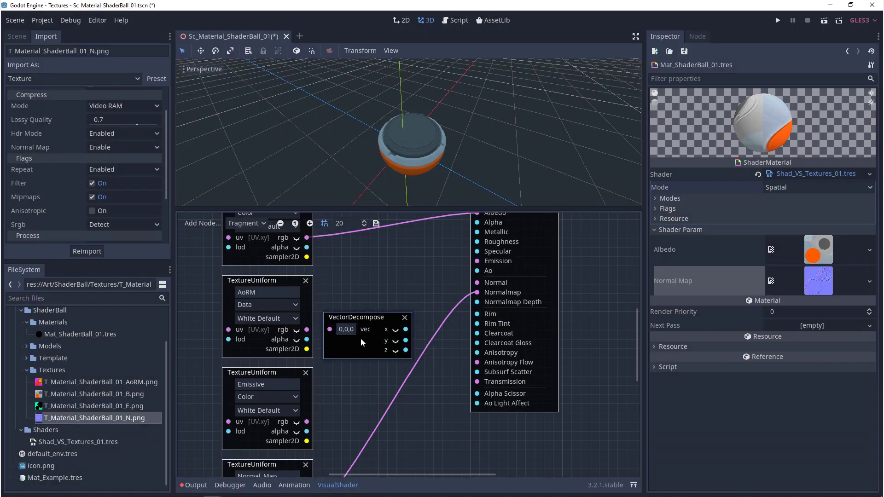
{"action": "left_click_drag", "start_coordinate": [307, 329], "coordinate": [330, 329]}
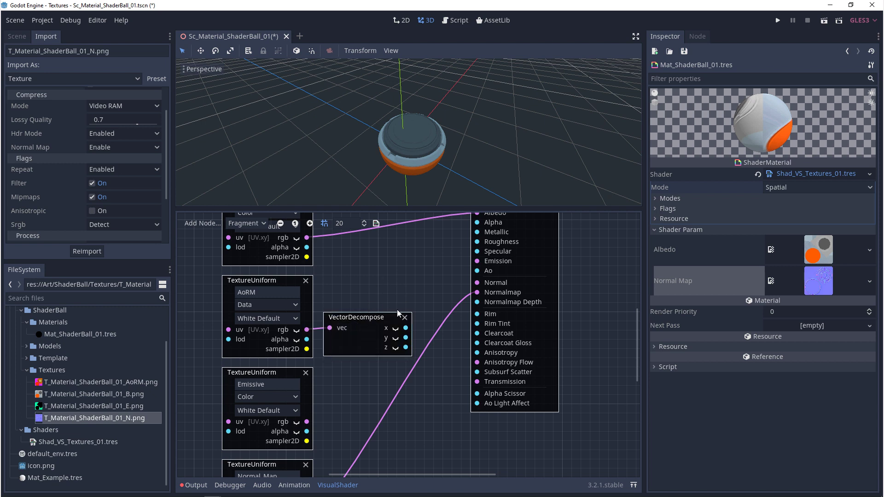
Step: Connect the VectorDecompose node's x to Ao, y to Roughness and z to Metallic on the Output node
{"action": "left_click_drag", "start_coordinate": [406, 329], "coordinate": [477, 270]}
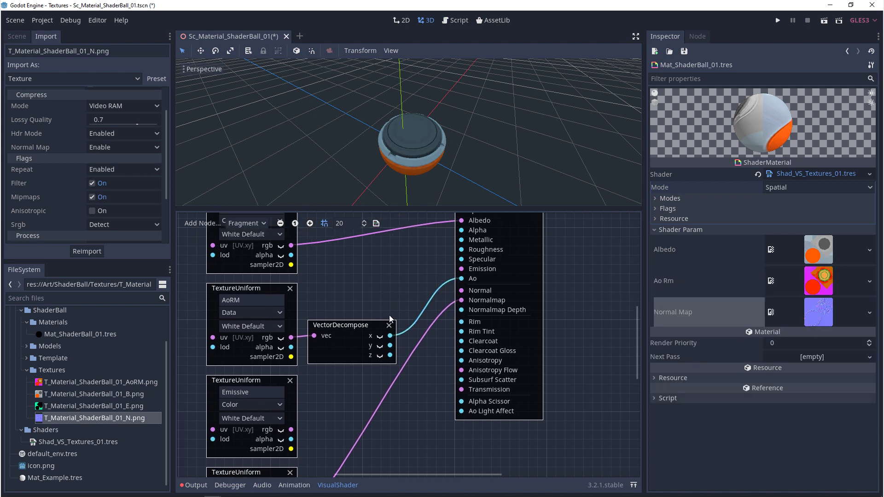
{"action": "left_click_drag", "start_coordinate": [391, 346], "coordinate": [463, 252]}
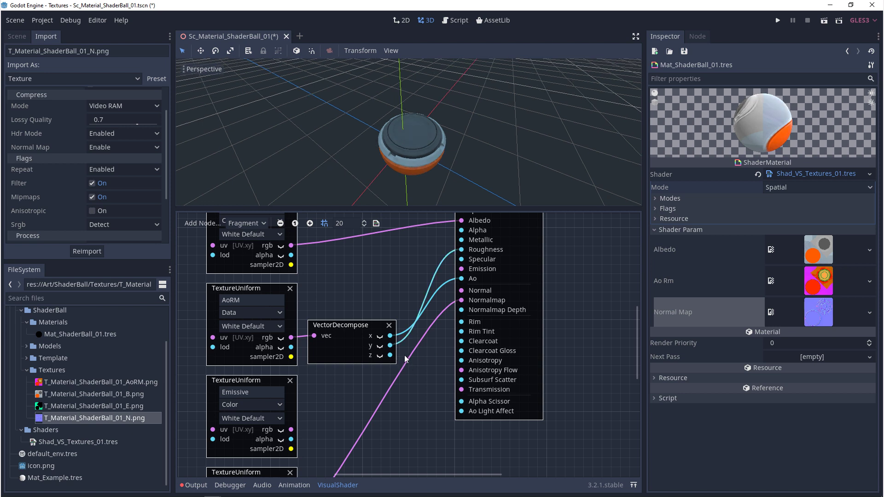
{"action": "left_click_drag", "start_coordinate": [390, 355], "coordinate": [461, 240]}
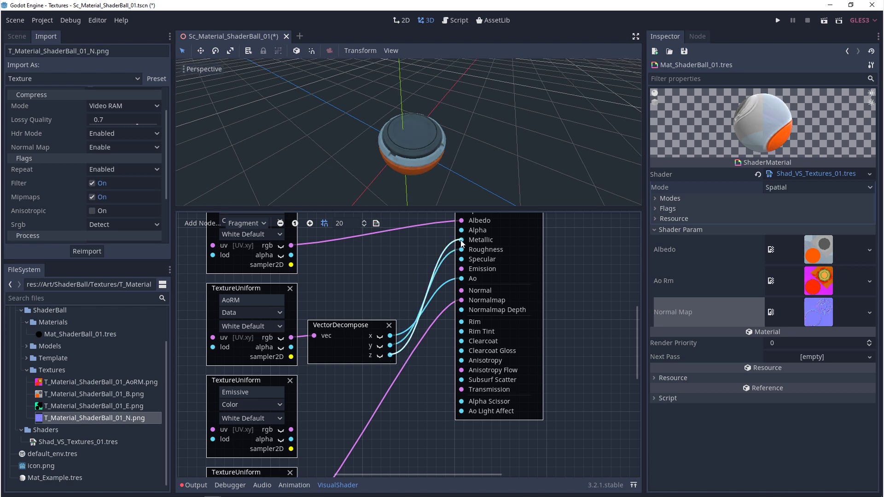
Step: Assign T_Material_ShaderBall_01_AoRM.png to the Ao Rm parameter of Mat_ShaderBall_01.tres and inspect the shader ball from the side
{"action": "left_click", "coordinate": [80, 334]}
{"action": "left_click_drag", "start_coordinate": [99, 383], "coordinate": [791, 279]}
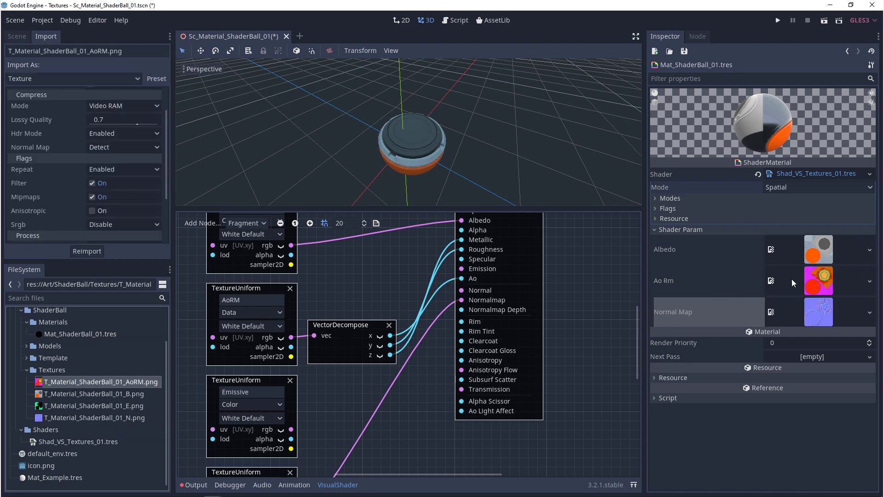
{"action": "left_click", "coordinate": [496, 147]}
{"action": "middle_click_drag", "start_coordinate": [496, 147], "coordinate": [429, 138]}
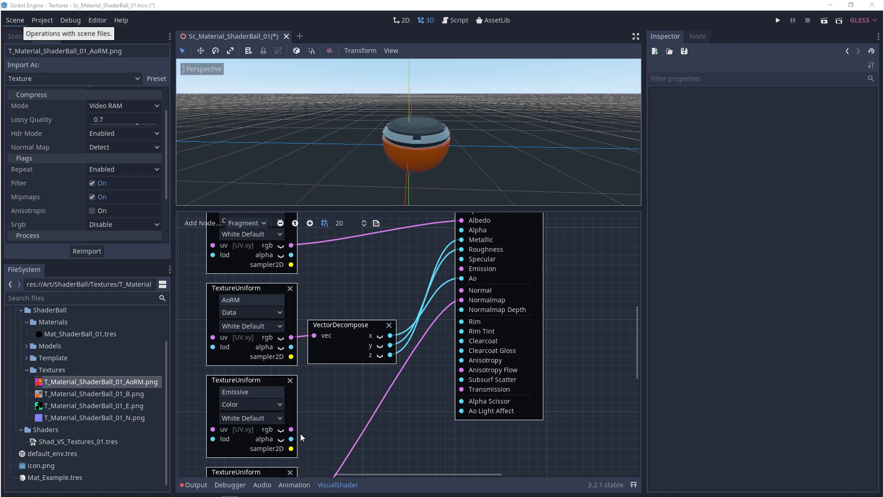
Step: Connect the Emissive texture's rgb to the Output's Emission and assign T_Material_ShaderBall_01_E.png to the Emissive parameter of Mat_ShaderBall_01.tres
{"action": "left_click_drag", "start_coordinate": [291, 430], "coordinate": [462, 269]}
{"action": "left_click", "coordinate": [96, 335]}
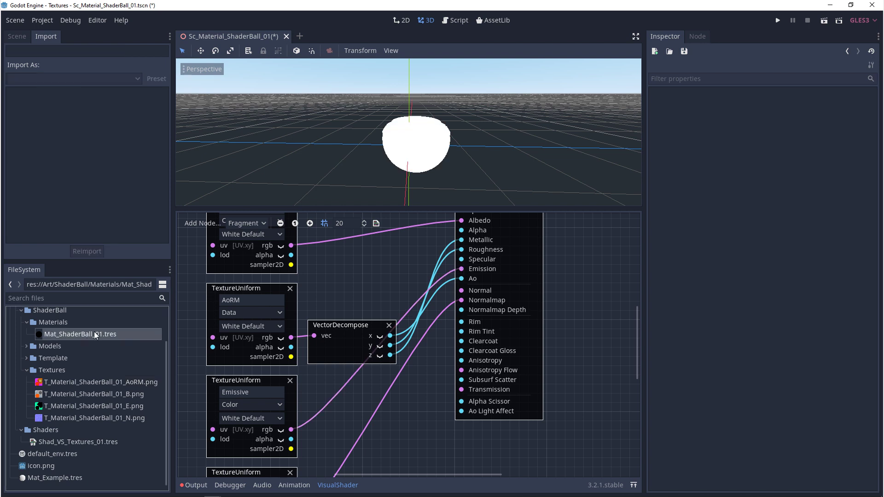
{"action": "double_click", "coordinate": [96, 335]}
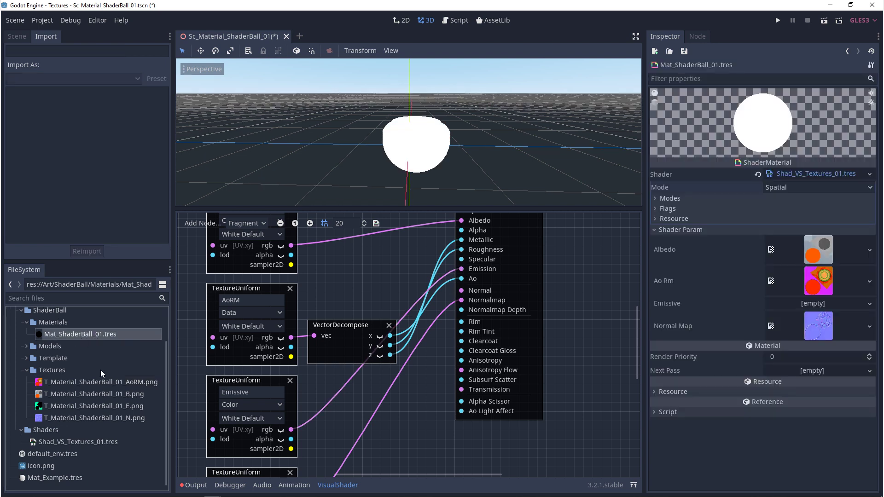
{"action": "left_click_drag", "start_coordinate": [71, 406], "coordinate": [799, 308]}
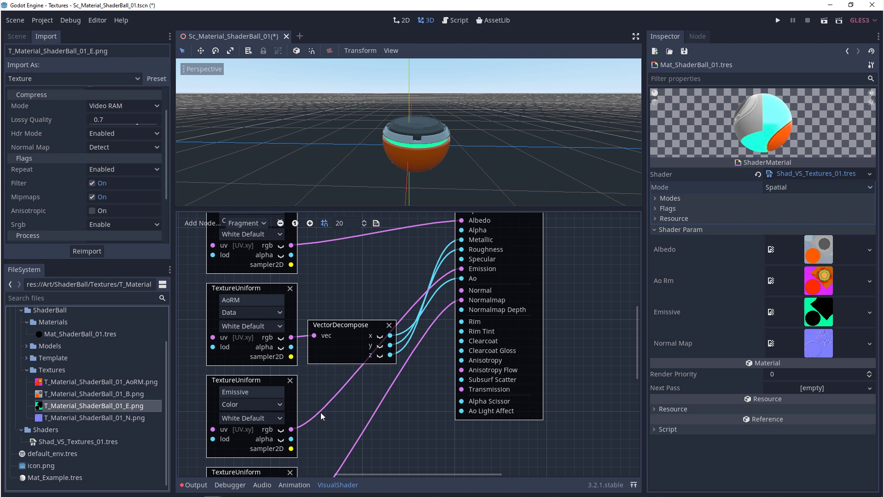
Step: Add a VectorOp node set to Multiply and connect the Emissive texture's rgb to its a input
{"action": "right_click", "coordinate": [338, 415]}
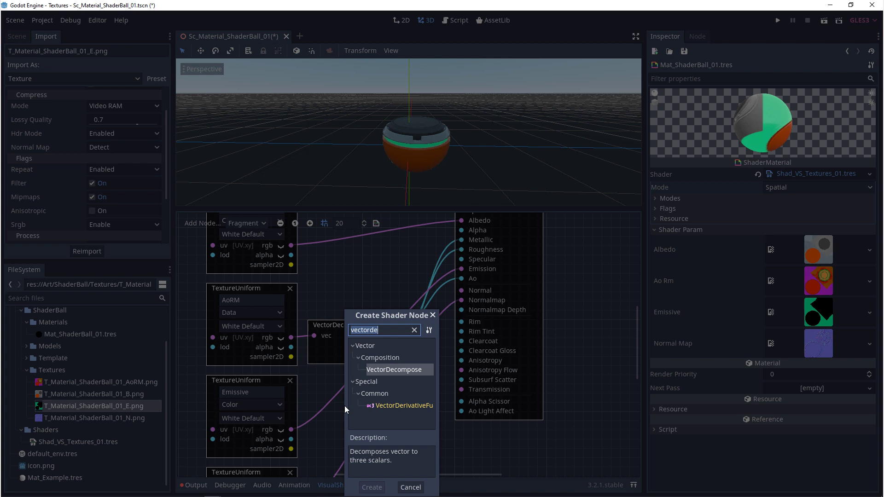
{"action": "type", "text": "mul"}
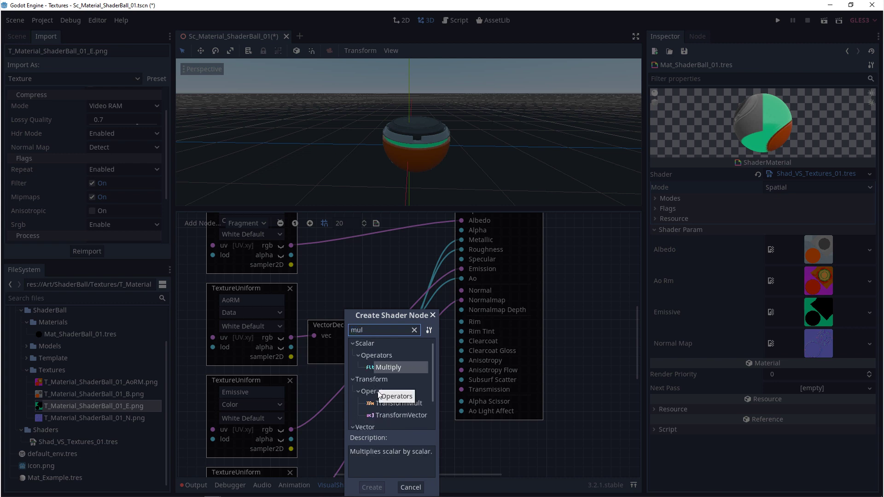
{"action": "scroll", "coordinate": [390, 374], "scroll_direction": "down", "scroll_amount": 1}
{"action": "double_click", "coordinate": [393, 417]}
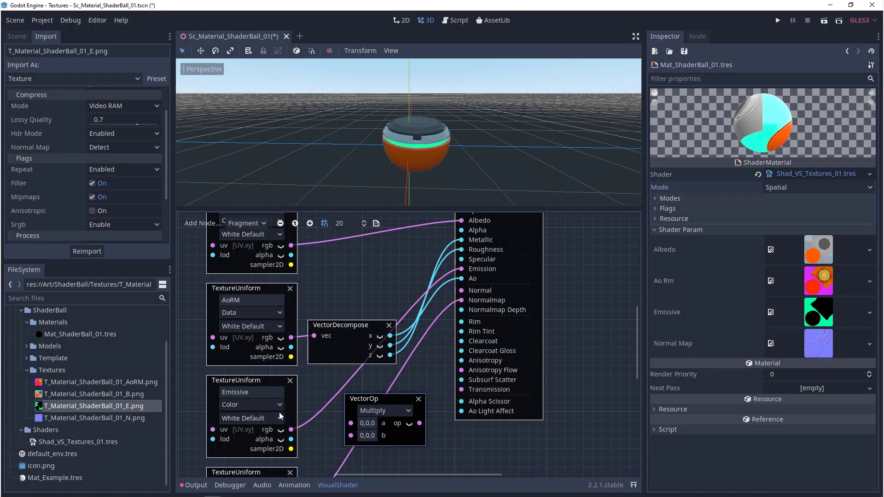
{"action": "left_click_drag", "start_coordinate": [291, 430], "coordinate": [352, 422]}
Step: Add a ScalarUniform node, connect it to the Multiply node's b input, and connect the Multiply output to the Output's Emission
{"action": "right_click", "coordinate": [360, 398]}
{"action": "type", "text": "scalr"}
{"action": "key", "text": "BackSpace"}
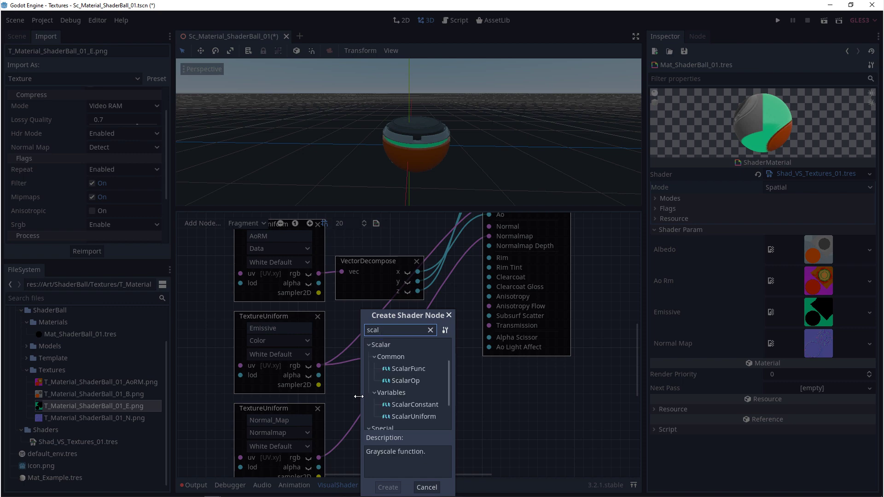
{"action": "double_click", "coordinate": [426, 417]}
{"action": "left_click_drag", "start_coordinate": [403, 402], "coordinate": [378, 369]}
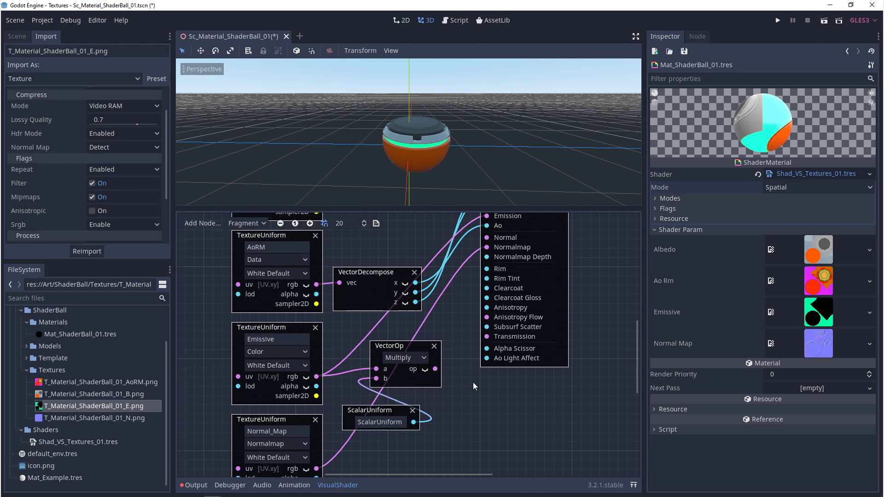
{"action": "left_click_drag", "start_coordinate": [435, 369], "coordinate": [486, 216]}
Step: Rename the ScalarUniform node Emissive_Intensity
{"action": "left_click", "coordinate": [381, 422]}
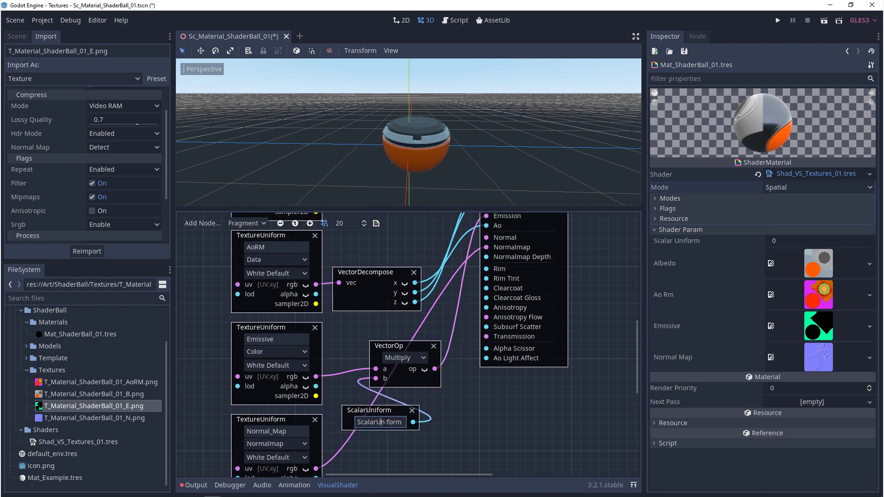
{"action": "key", "text": "ctrl+a"}
{"action": "type", "text": "Emissiv"}
{"action": "type", "text": "e_Inten"}
{"action": "type", "text": "sity"}
{"action": "key", "text": "Return"}
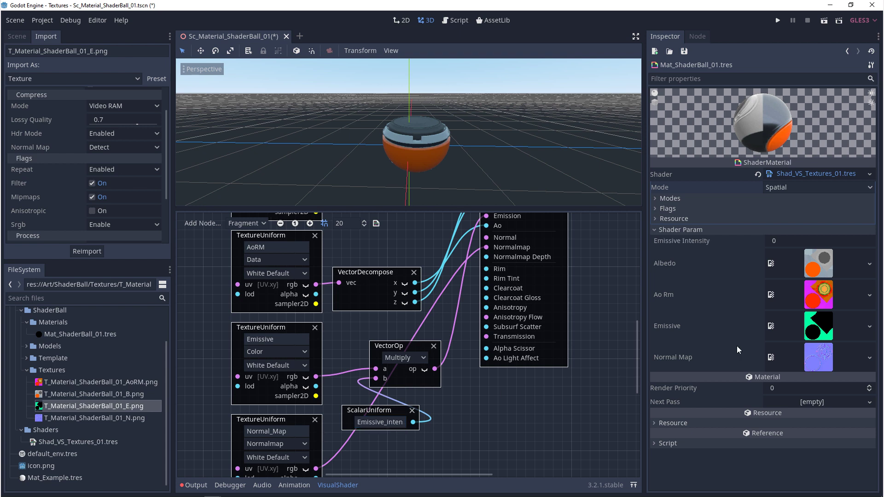
Step: Raise the Emissive Intensity parameter of Mat_ShaderBall_01.tres to about 0.155
{"action": "left_click", "coordinate": [776, 244]}
{"action": "type", "text": "0.013"}
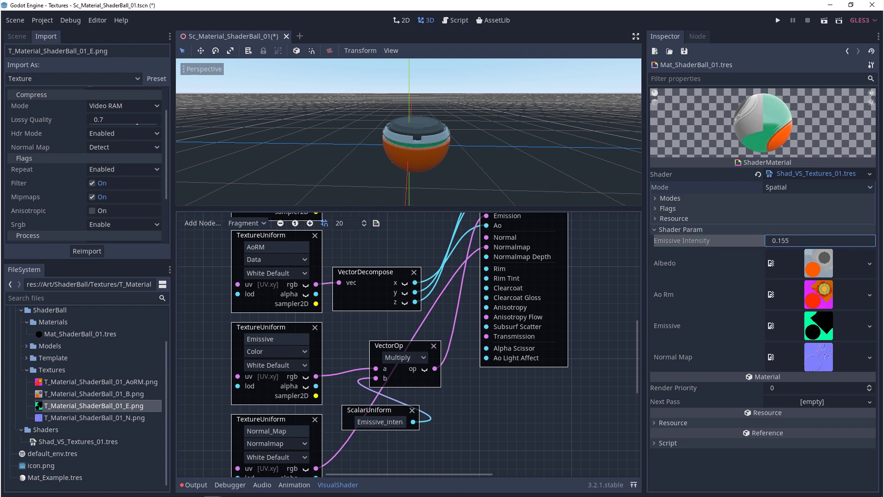